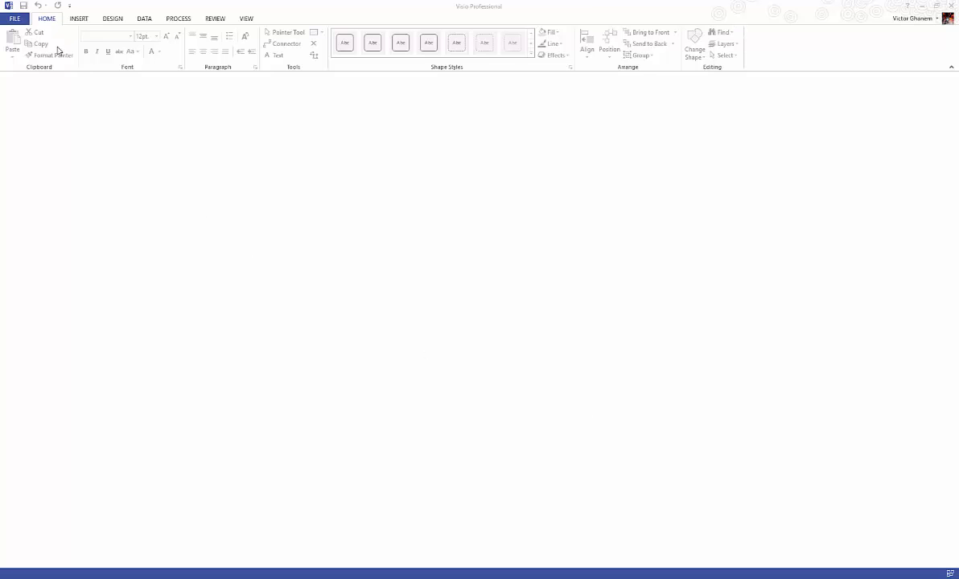
Search the new-drawing templates for BPMN and create a drawing from the BPMN Diagram template.
click(9, 18)
click(9, 19)
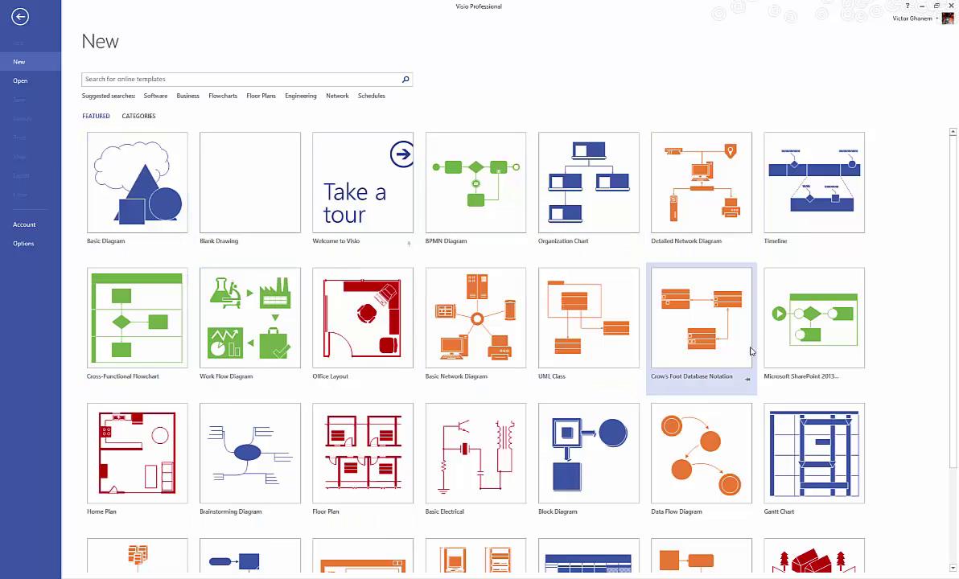
click(252, 81)
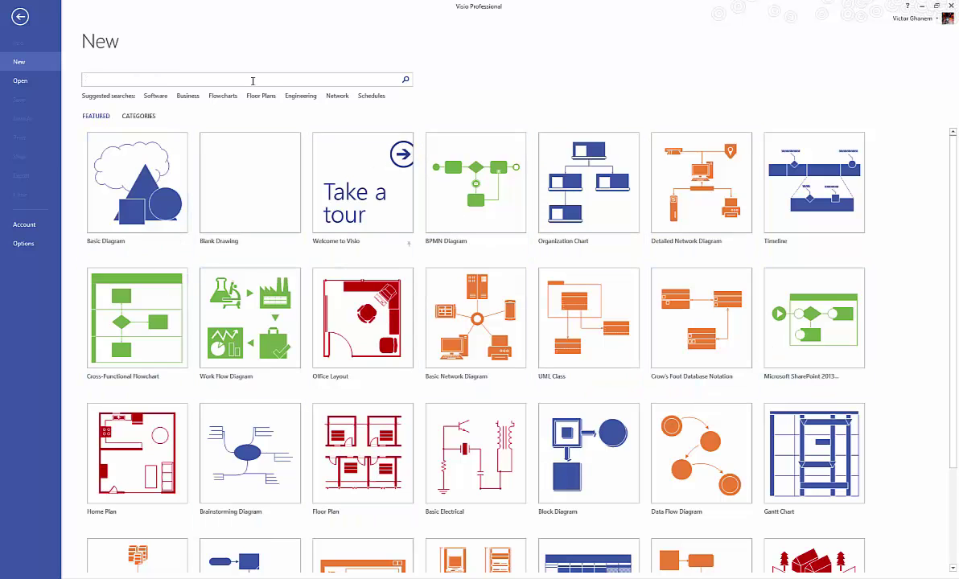
text(BPMN)
key(Return)
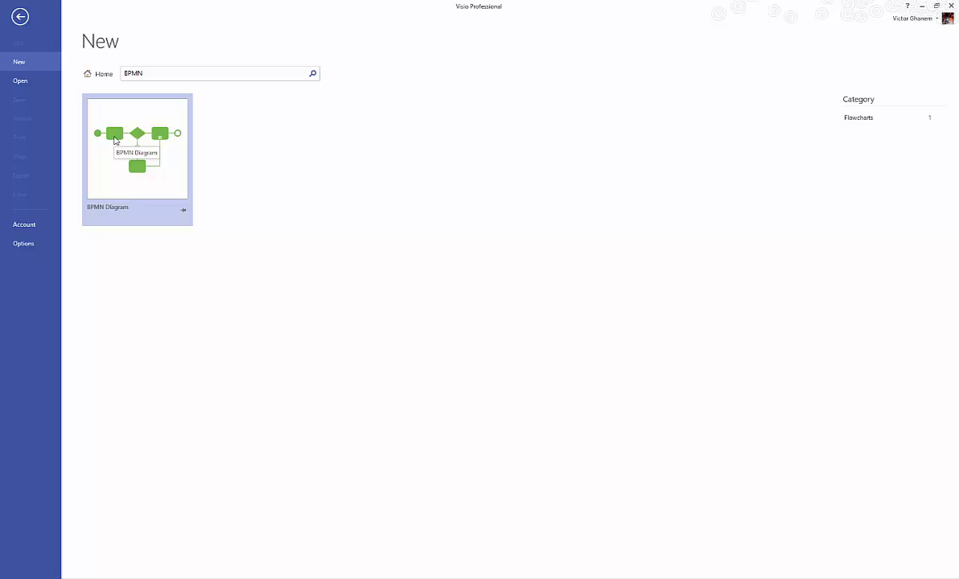
double_click(115, 141)
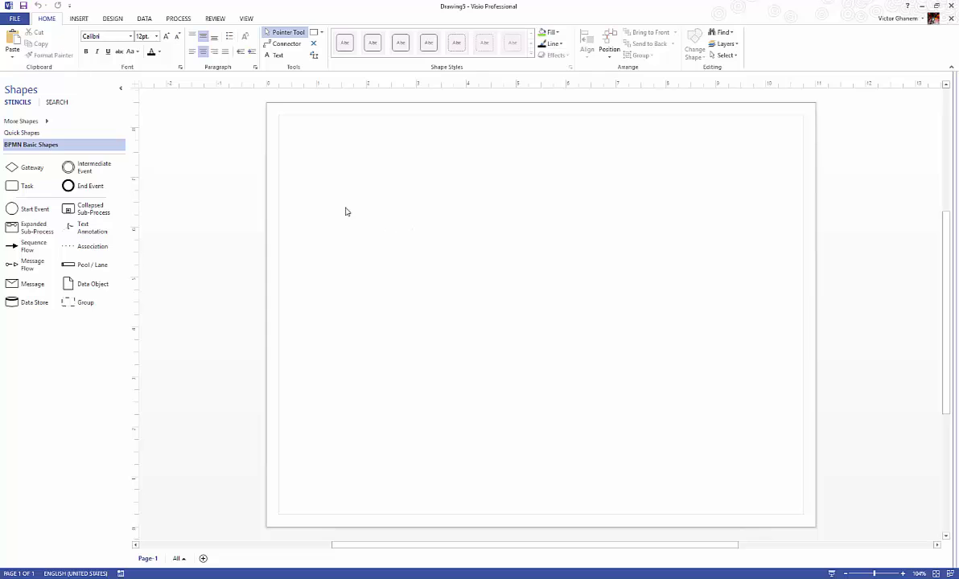
Add a text box about 4.9 by 1.25 in at the page's upper-left margin corner: "Movie Theatre", "The process to sell a ticket to a customer".
click(74, 19)
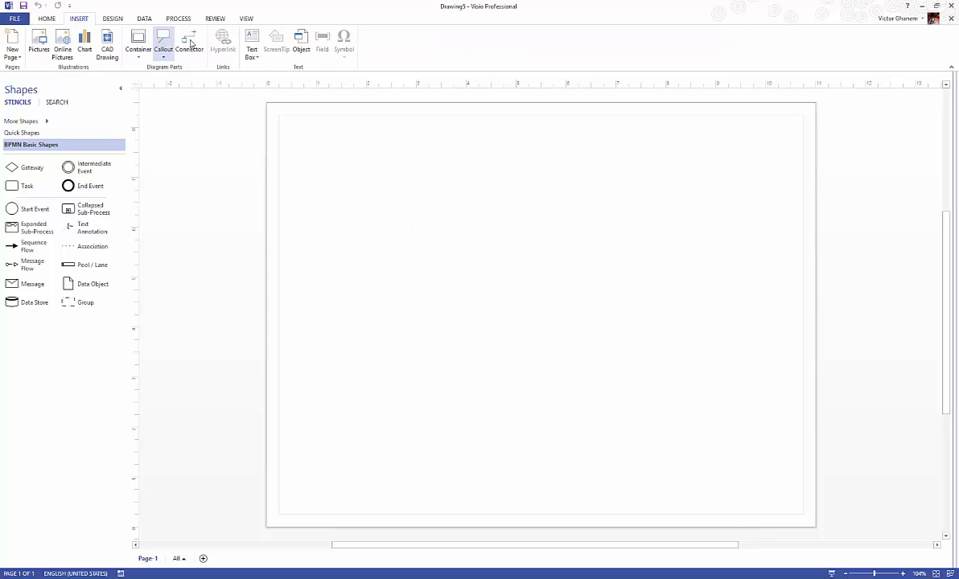
click(252, 40)
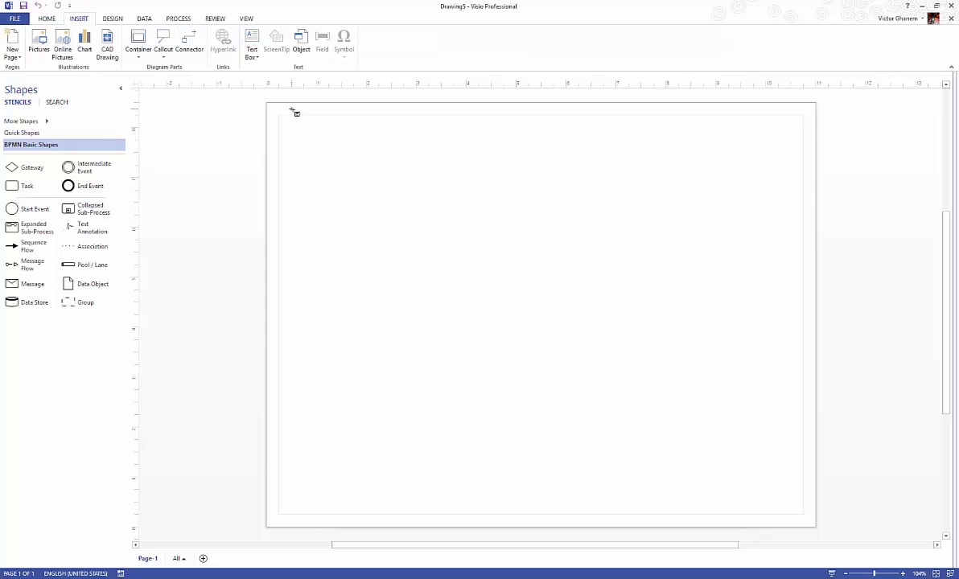
drag(299, 123, 541, 183)
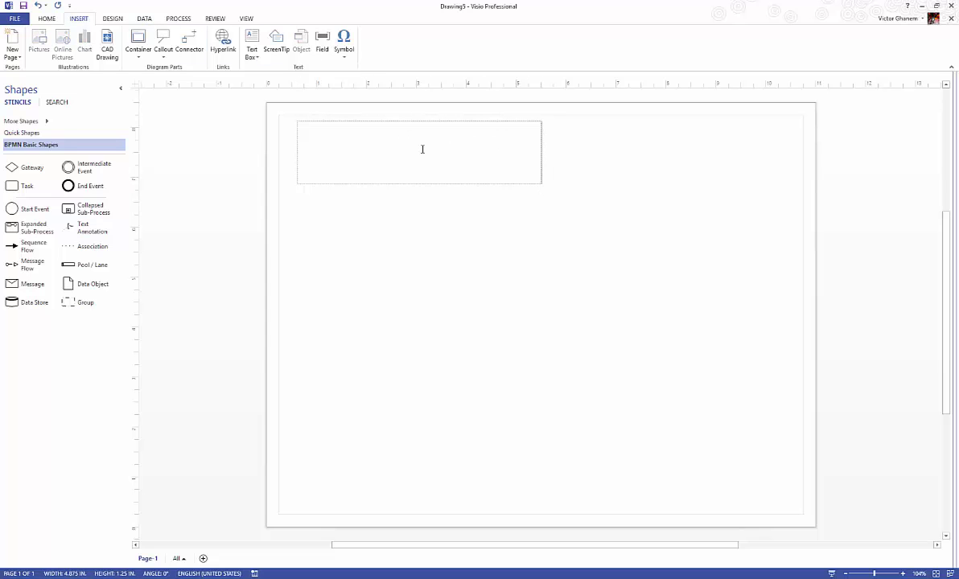
text(Movie Theatre)
key(Return)
text(The process to sell a ticket to a customer)
click(426, 222)
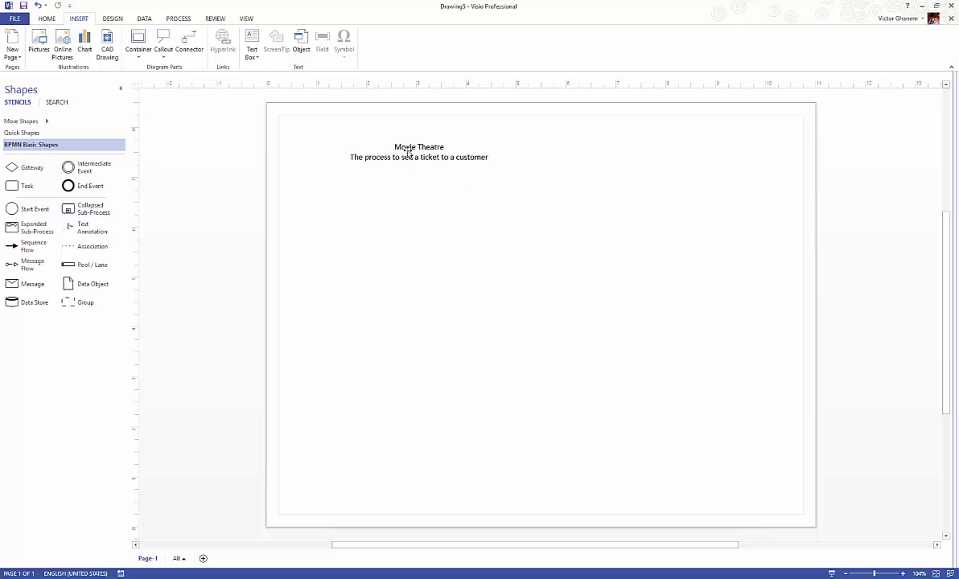
drag(416, 151, 396, 145)
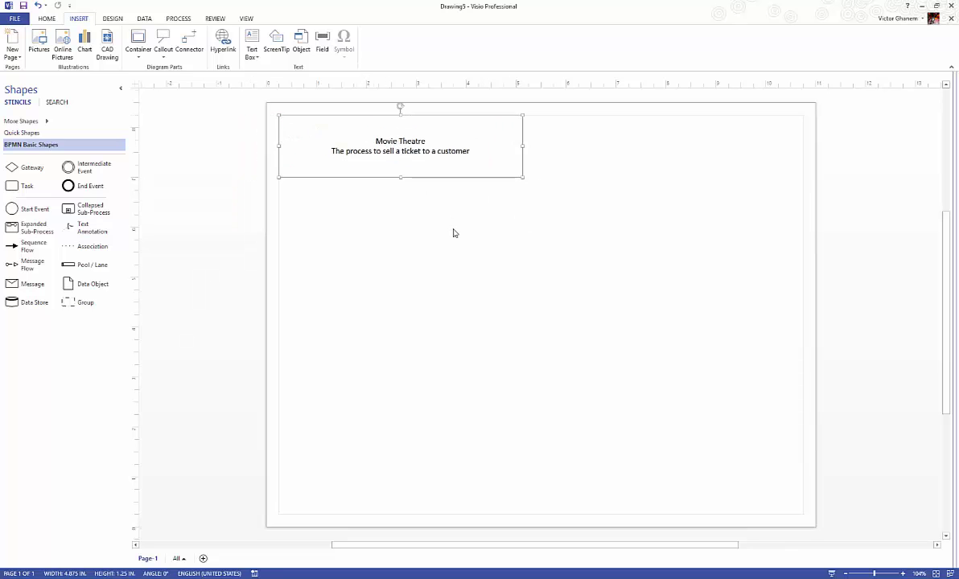
Extend the second line of the title text with "then hand it to them" after "customer".
key(F2)
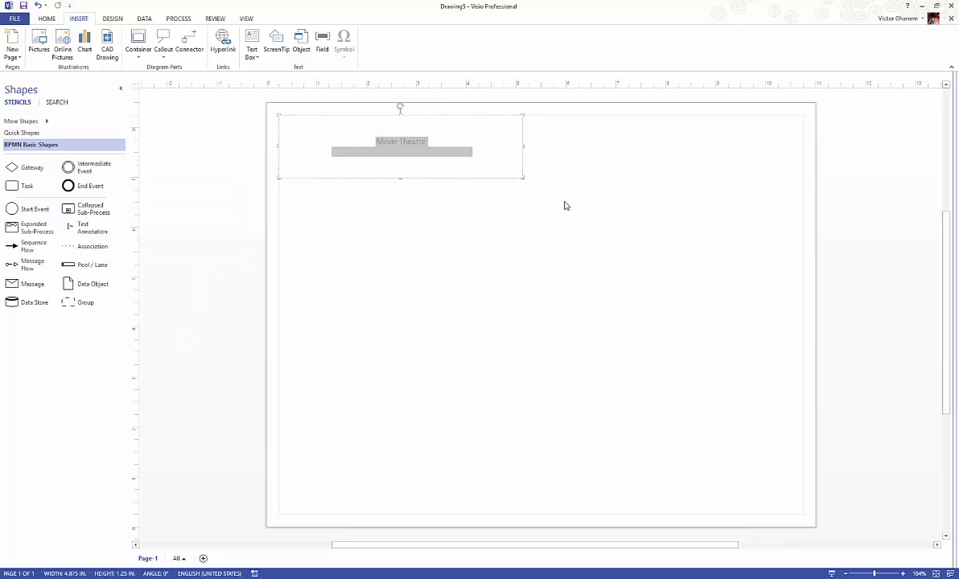
key(End)
text(a)
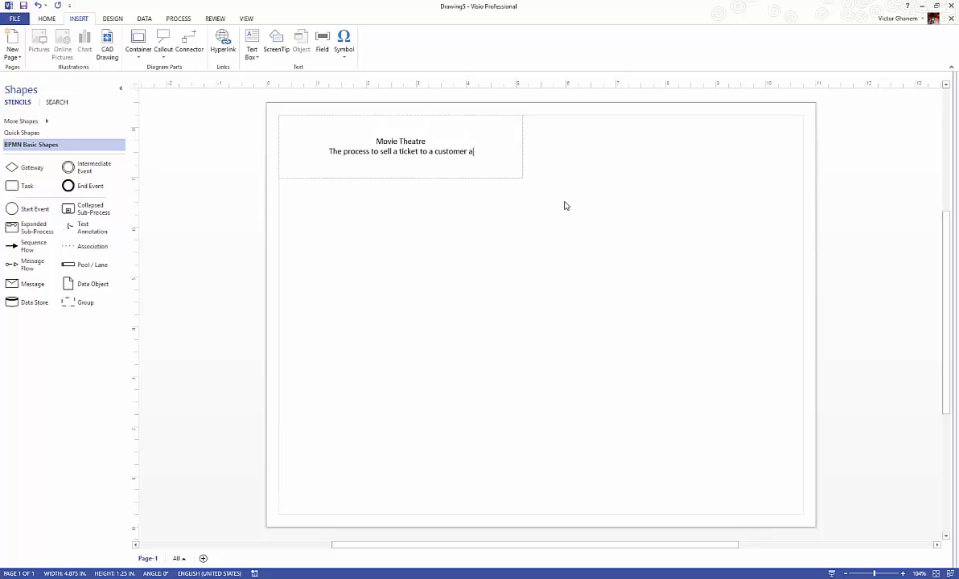
text(nd then hand it to them)
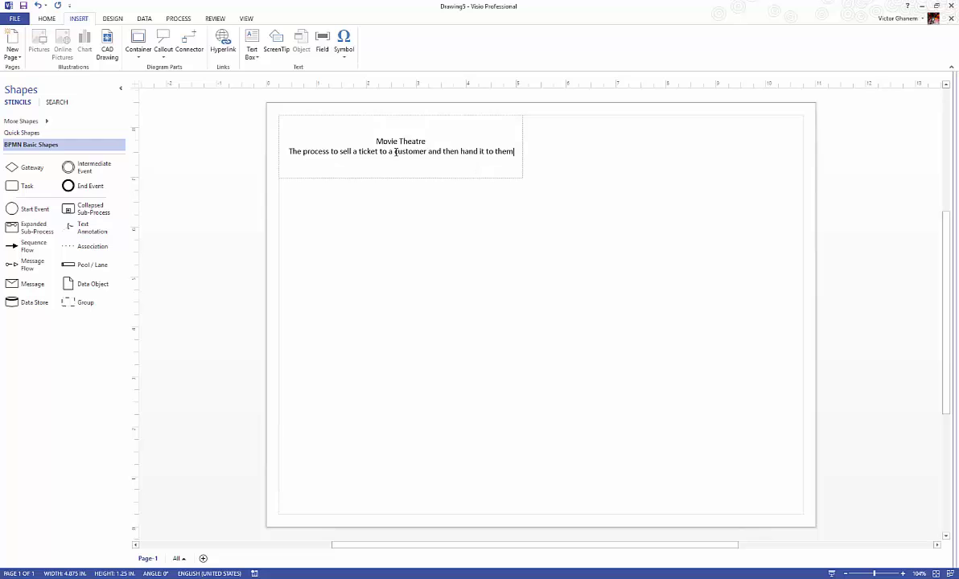
double_click(441, 152)
key(BackSpace)
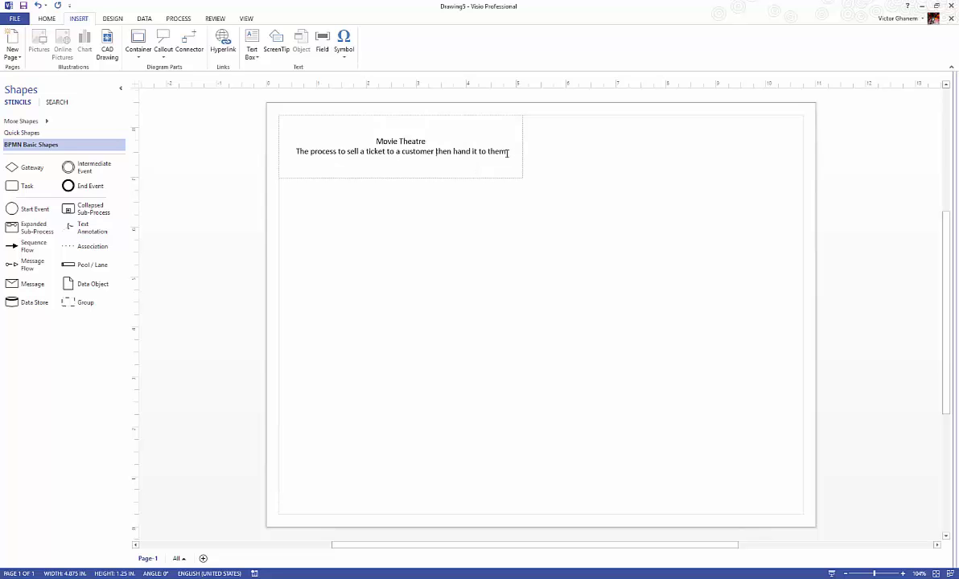
Split the description into a line starting "Start: the process" and a line starting "End: then hand it".
key(Return)
text(End:)
key(Up)
key(Home)
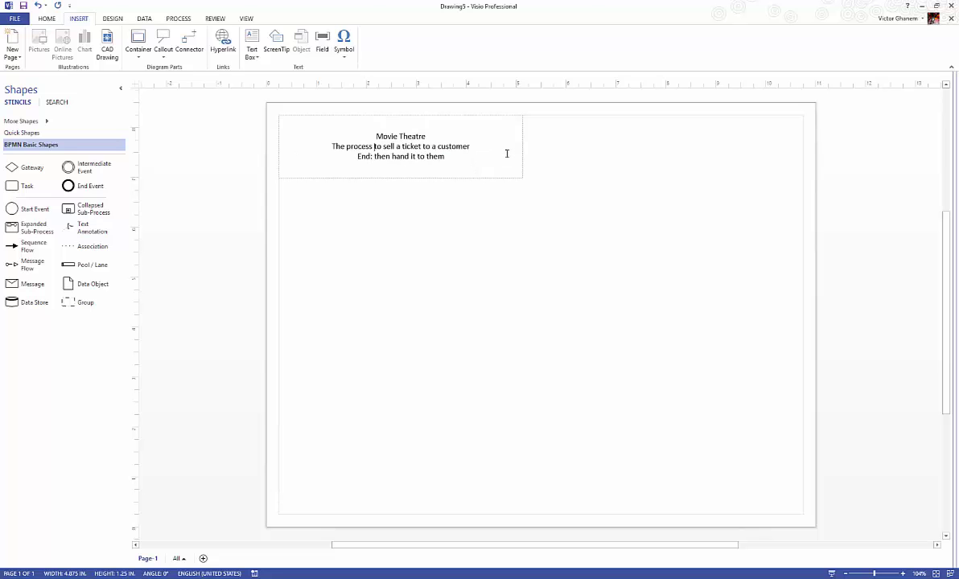
text(Start:)
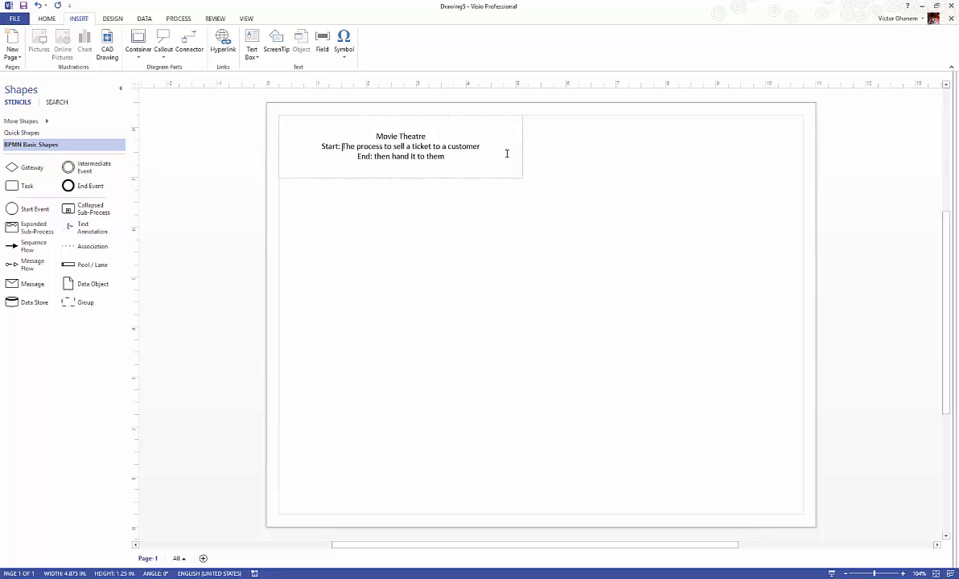
key(Delete)
text(t)
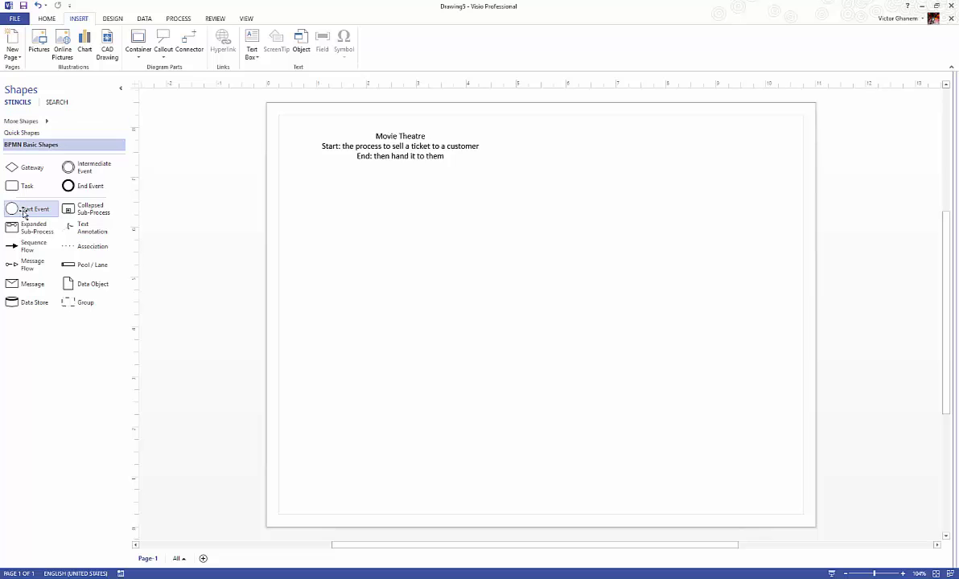
Place a Start Event below the title text and label it "Customer Approaches Cashier".
drag(36, 215, 334, 243)
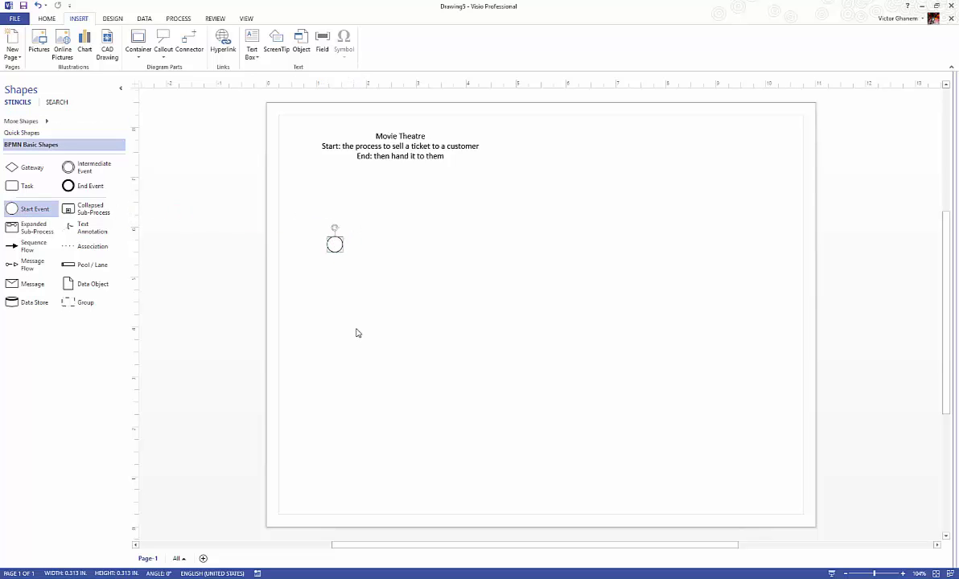
click(331, 248)
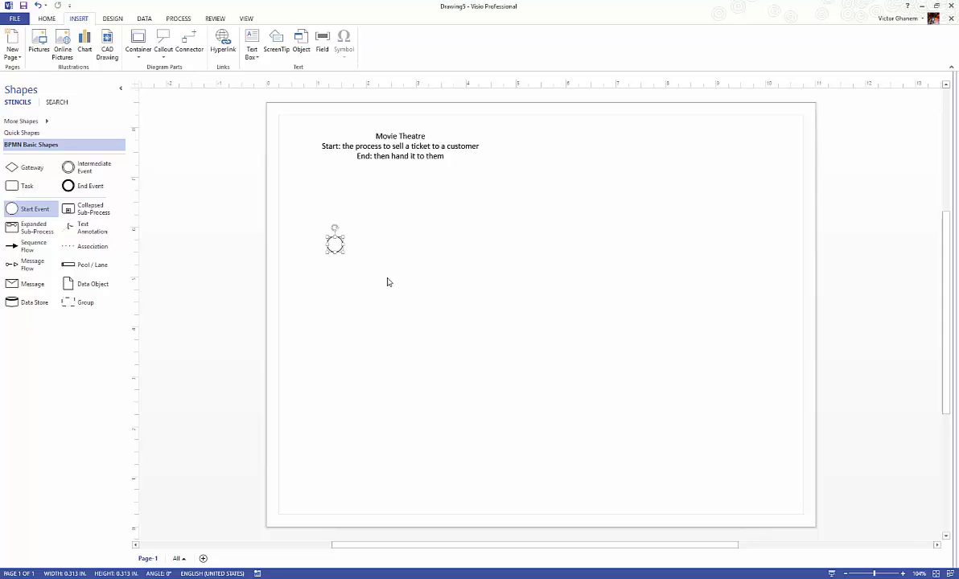
text(Custo)
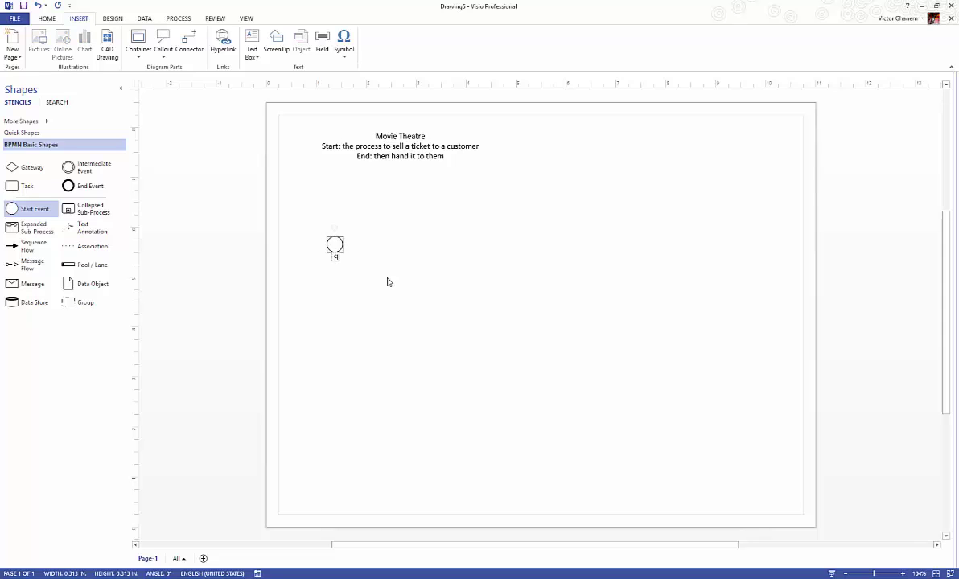
text(mer Applroac)
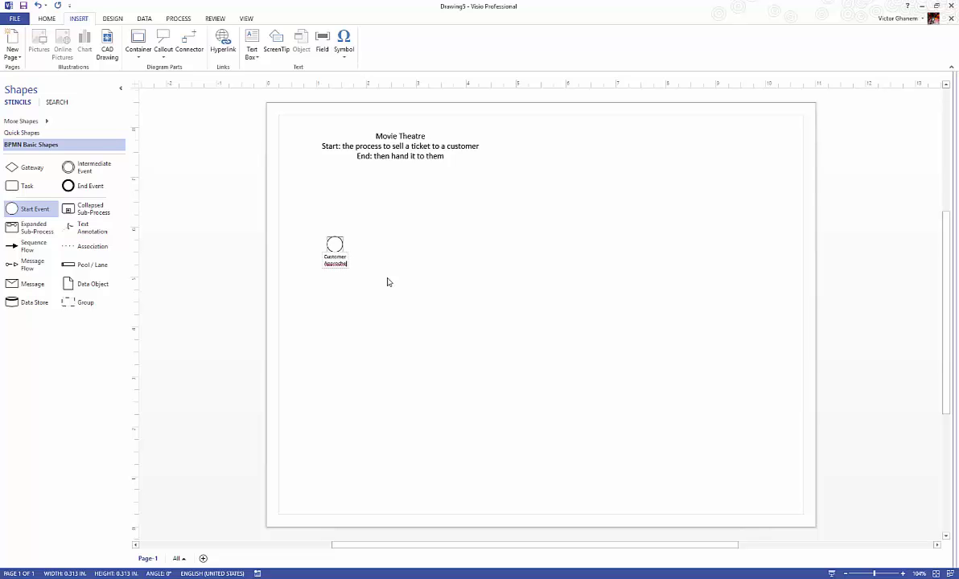
text(hes cas)
key(BackSpace)
key(BackSpace)
key(BackSpace)
text(Cashier)
click(346, 326)
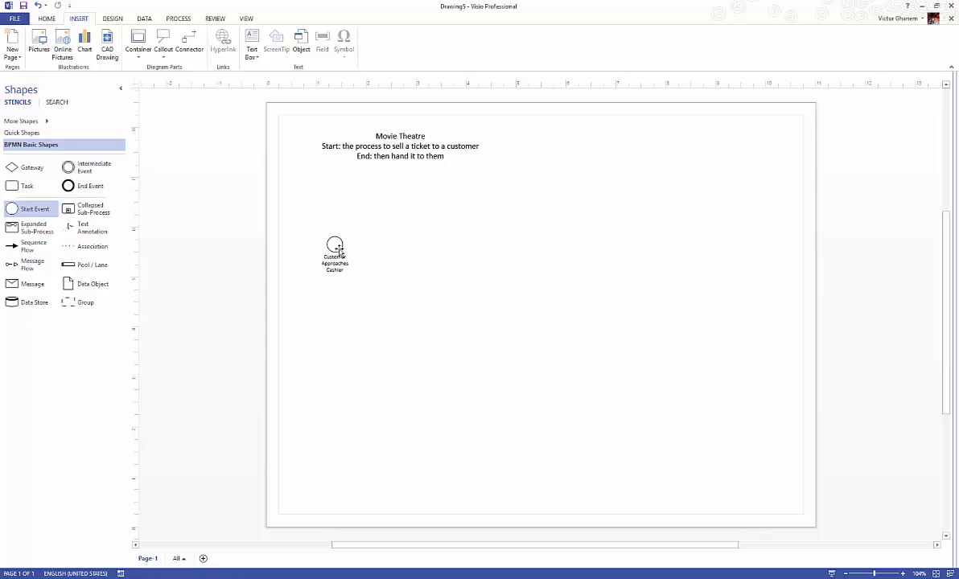
Add an automatically connected Task to the right of the start event.
mouse_move(334, 244)
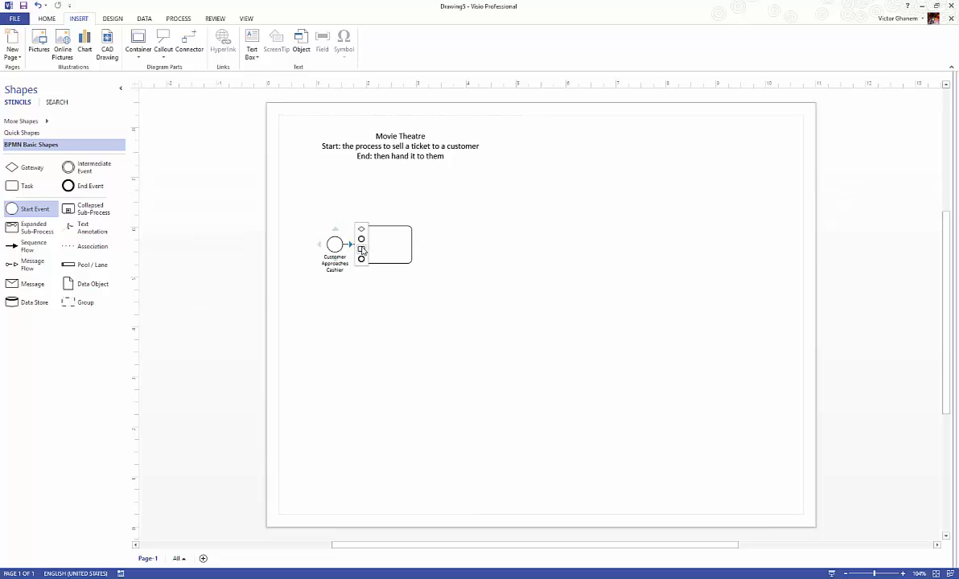
click(362, 250)
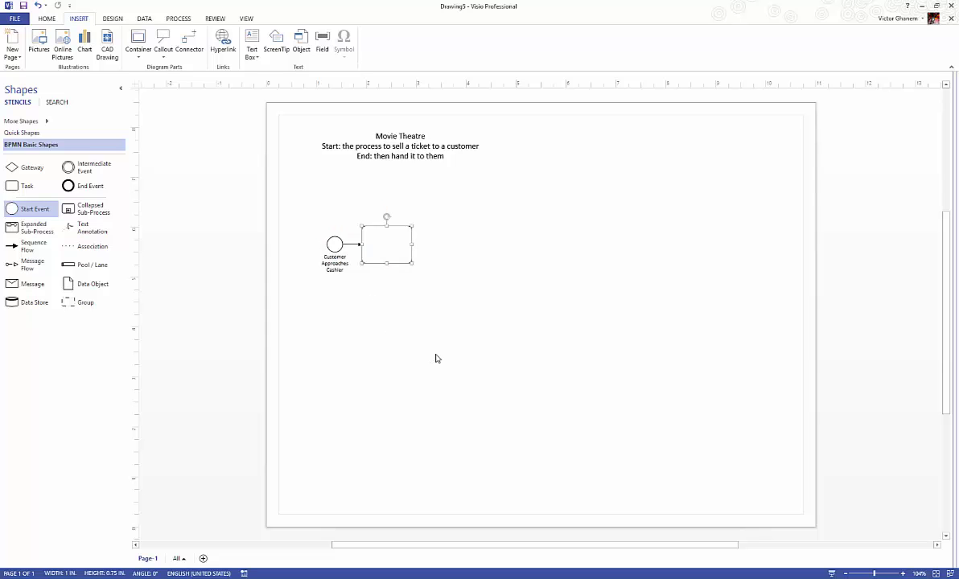
mouse_move(349, 246)
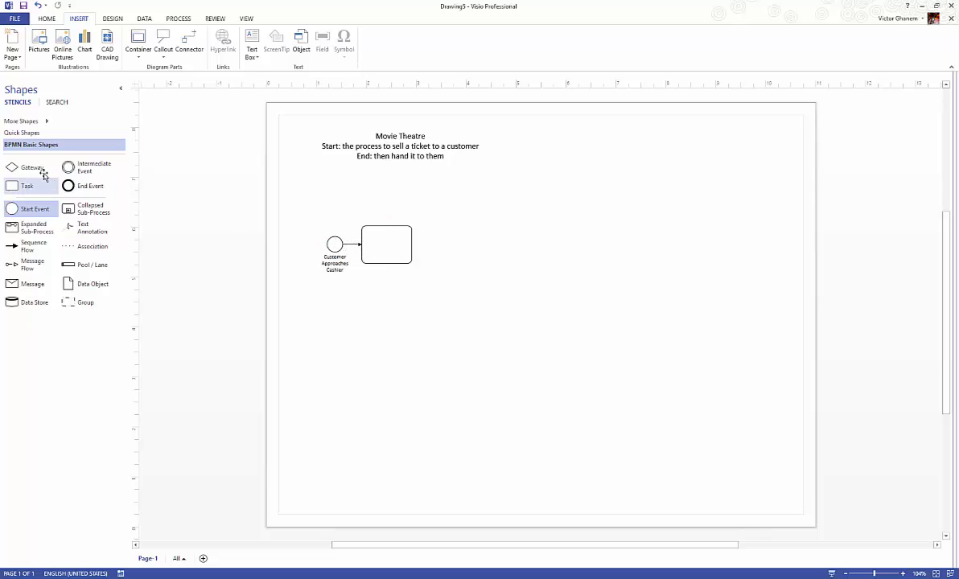
Place a second Task aligned and evenly spaced right of the first, and link the two tasks with a connector.
click(16, 190)
drag(15, 190, 461, 250)
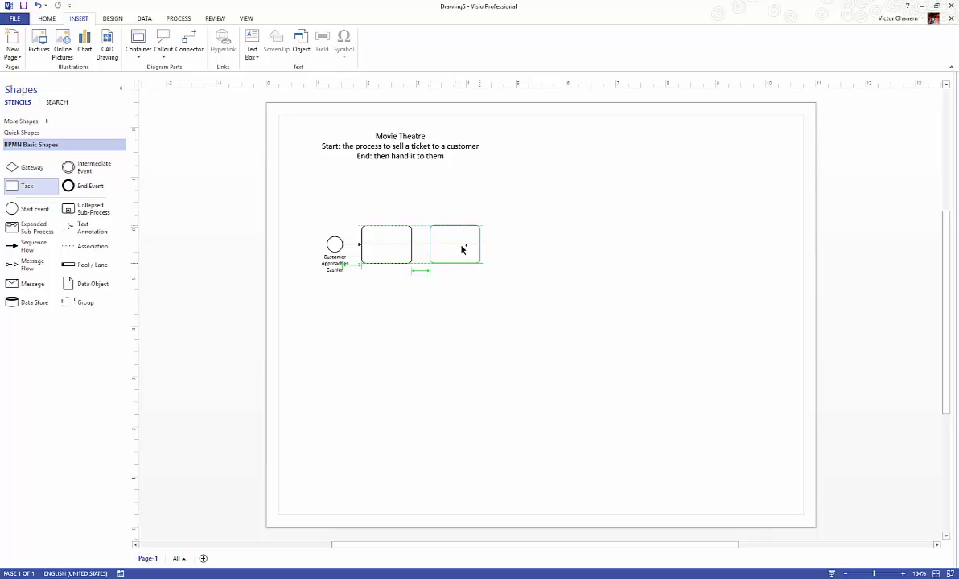
drag(462, 249, 463, 252)
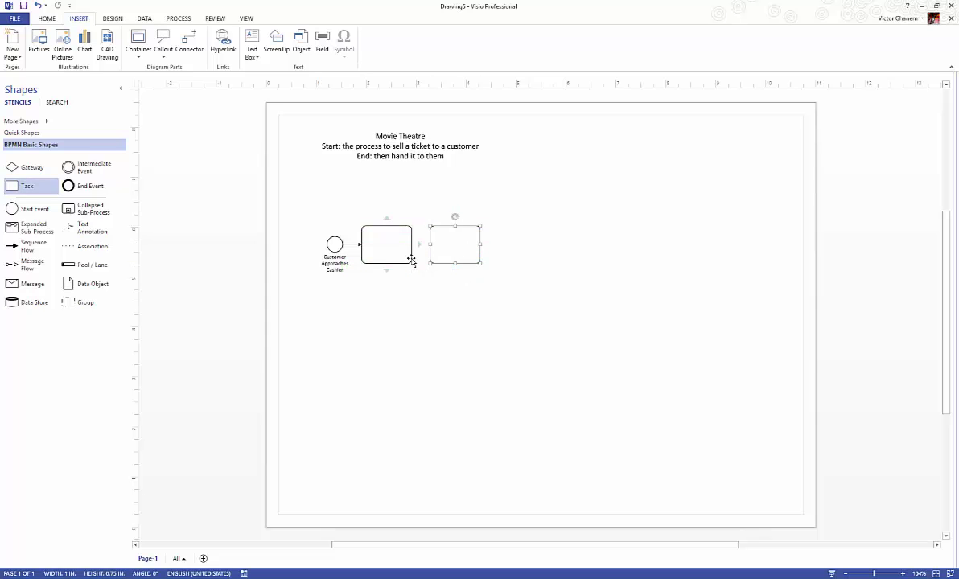
click(191, 47)
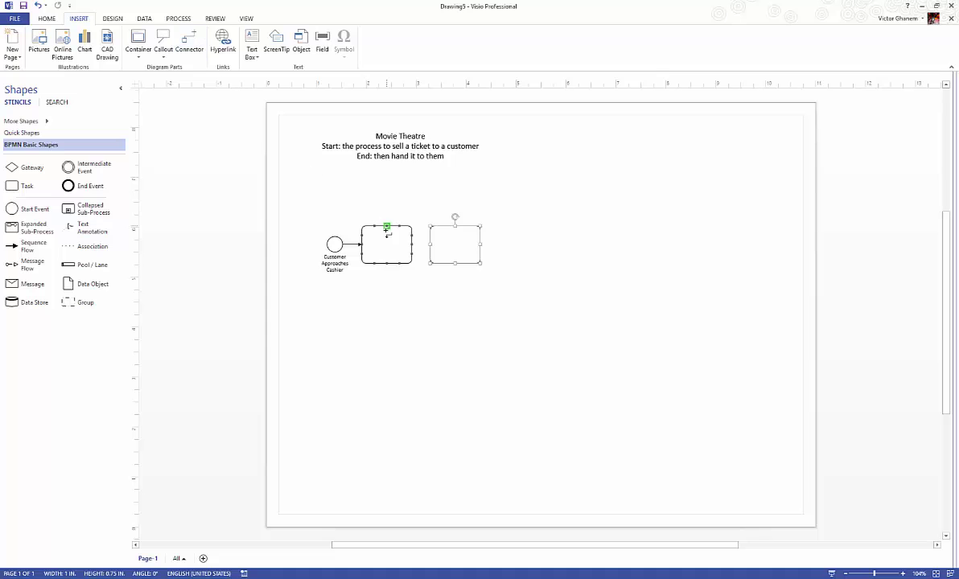
drag(413, 253, 438, 245)
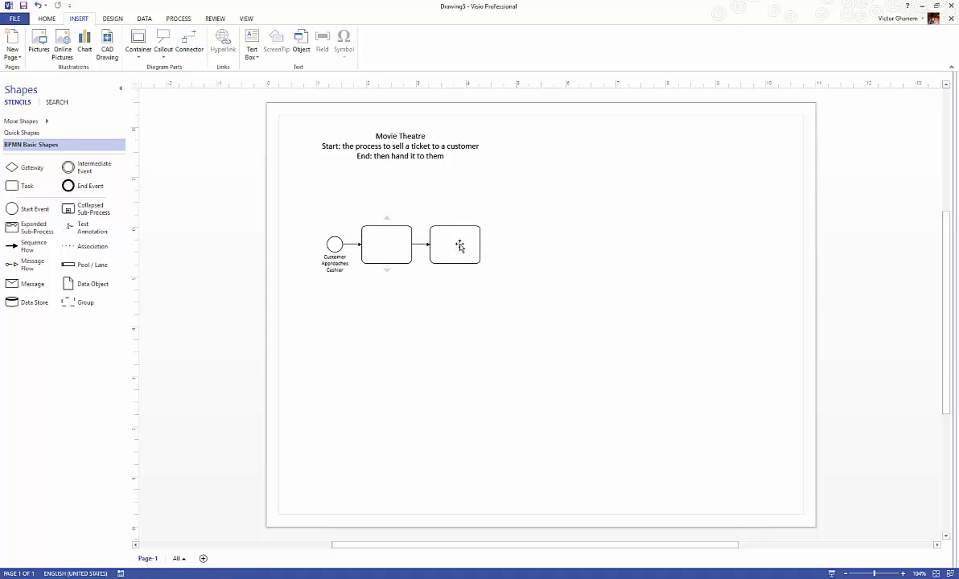
mouse_move(488, 245)
Label the first task "Greet the customer" with "And ask what movie they want to see" on a new line.
click(386, 252)
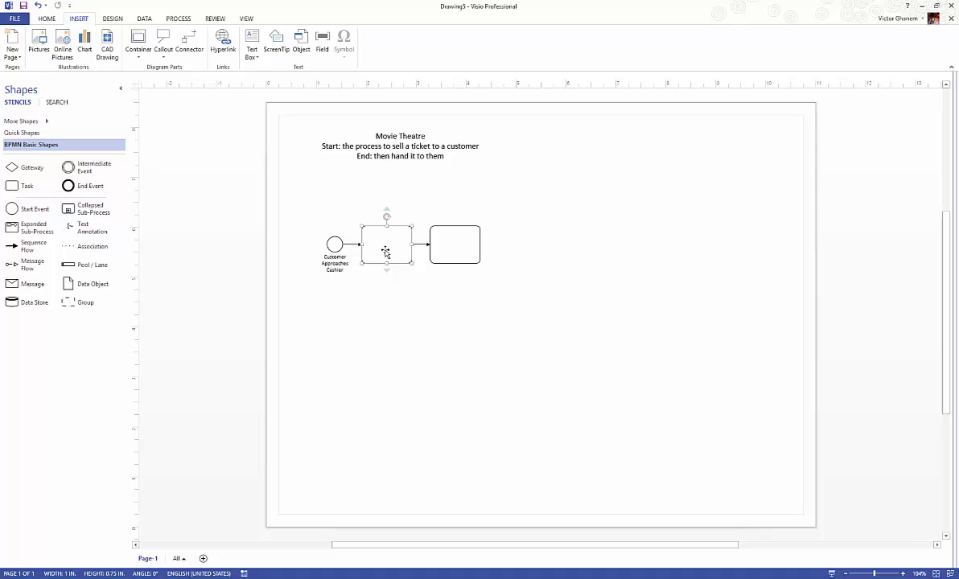
text(Greet)
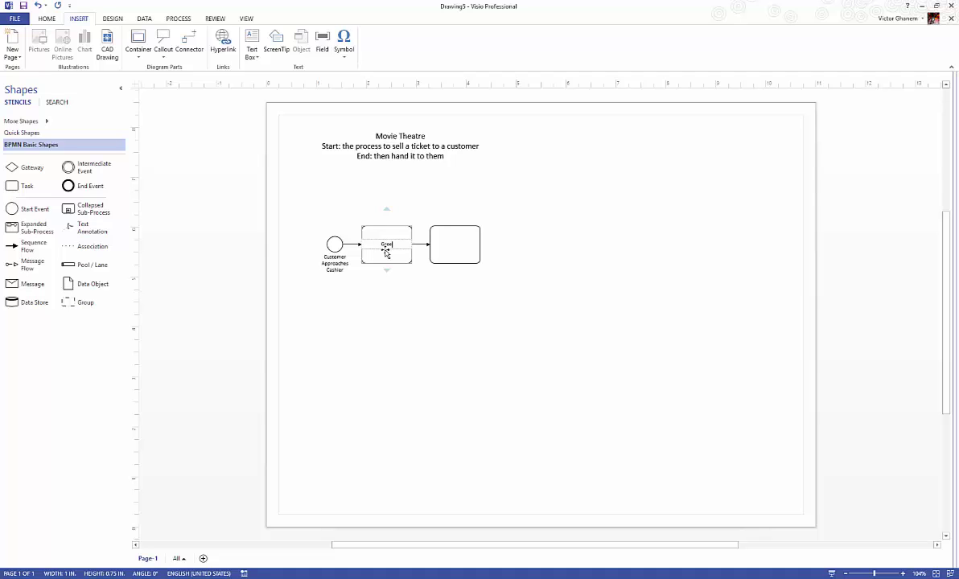
text( the customer)
key(Return)
text(And ask what)
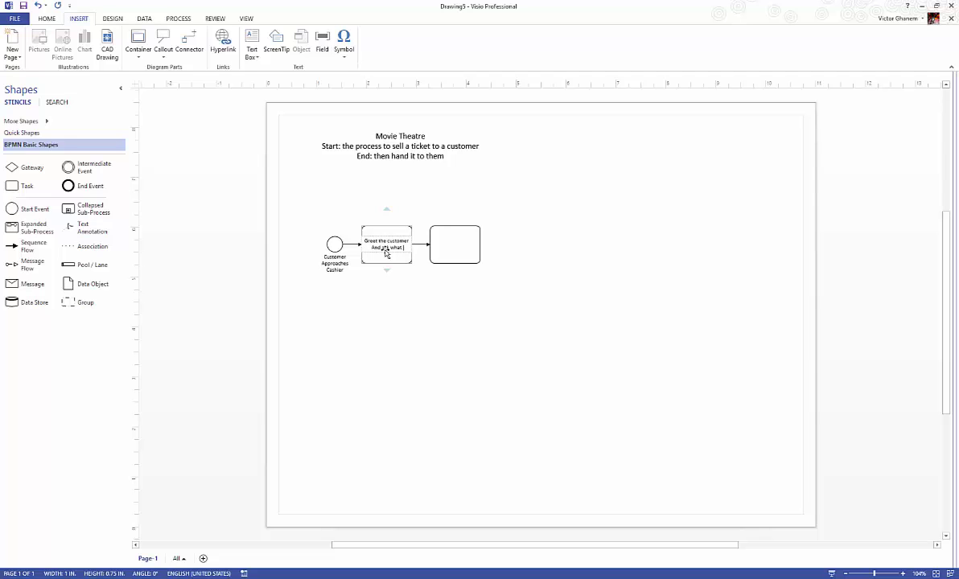
text( movie they want to)
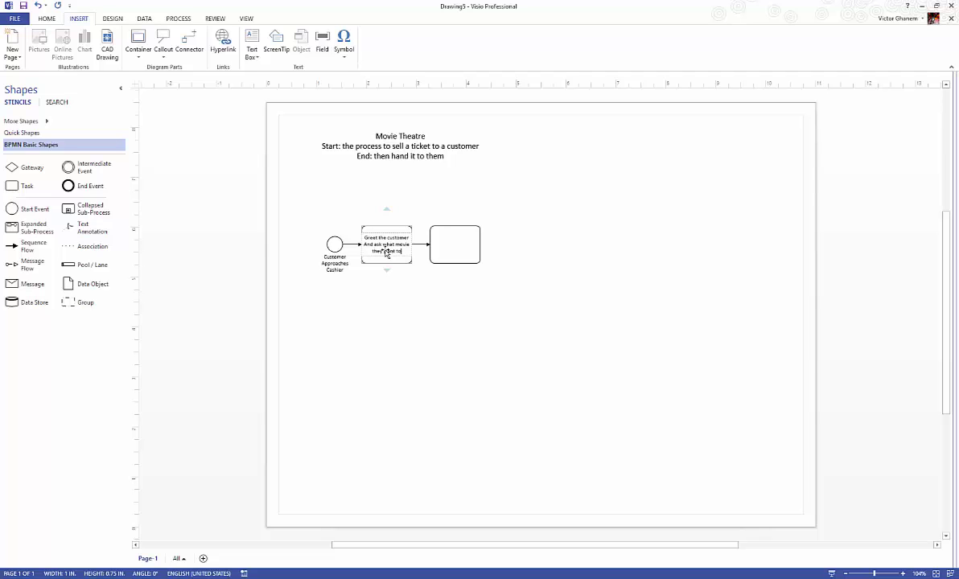
text( see)
click(439, 299)
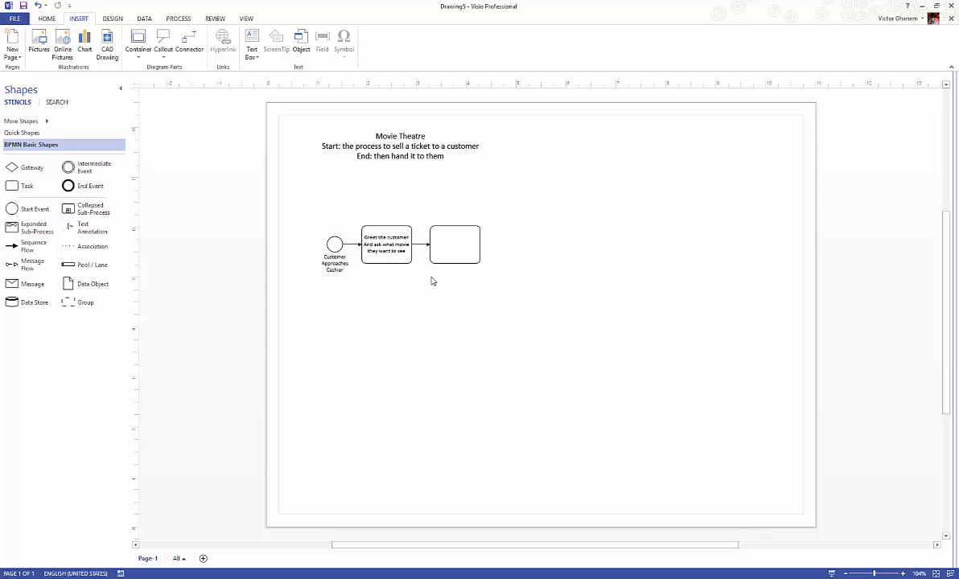
Remove the line "And ask what movie they want to see" from the first task, keeping only "Greet the customer".
click(378, 239)
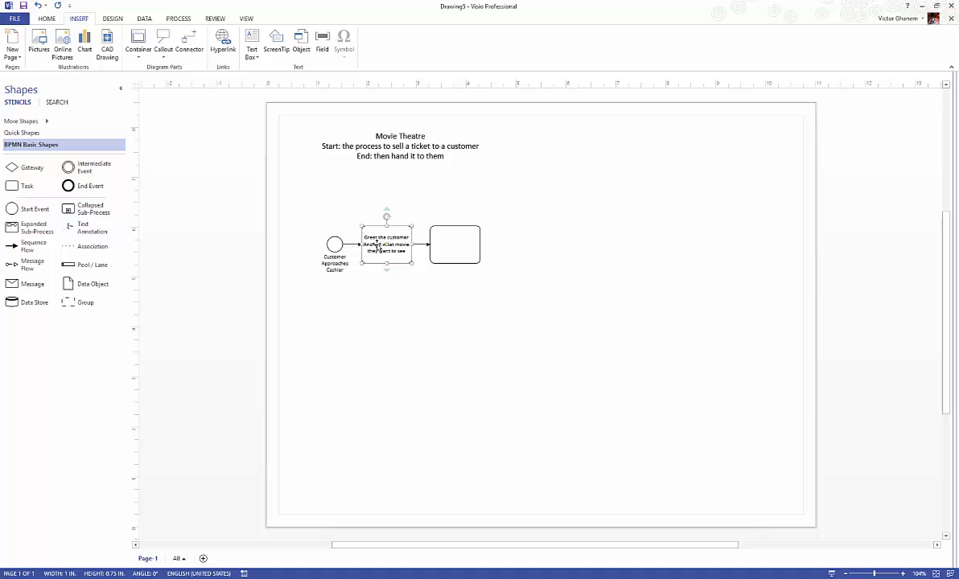
key(F2)
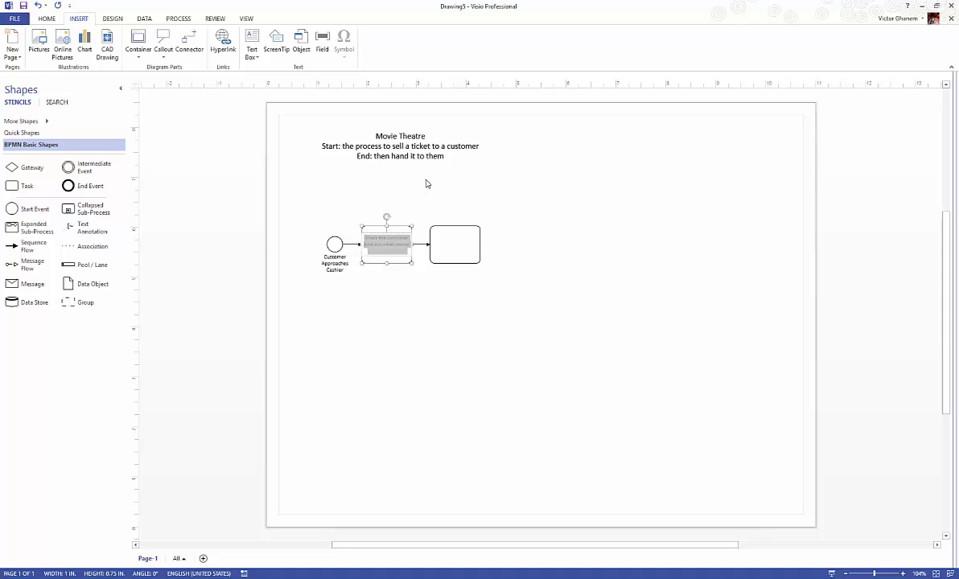
key(End)
key(shift+Home)
key(shift+Up)
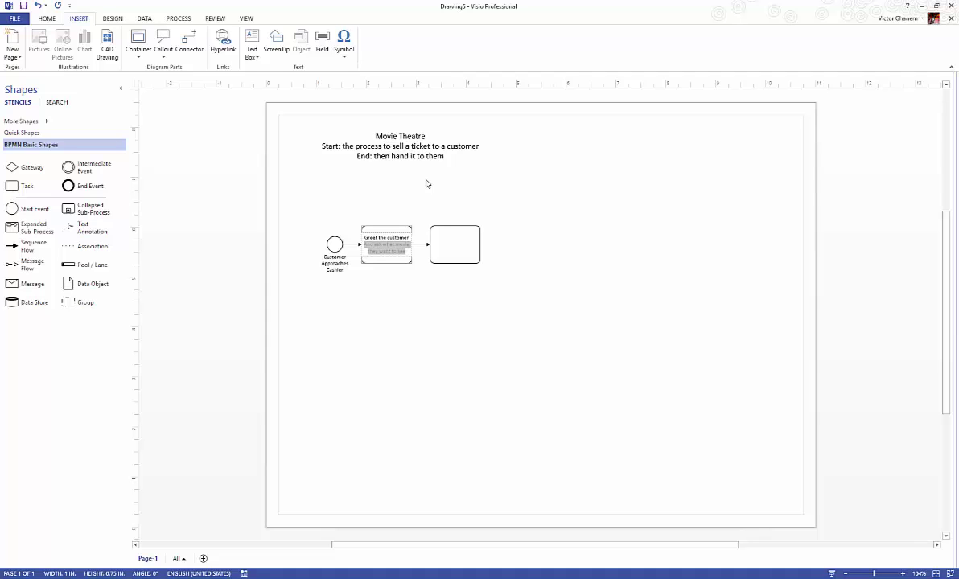
key(Delete)
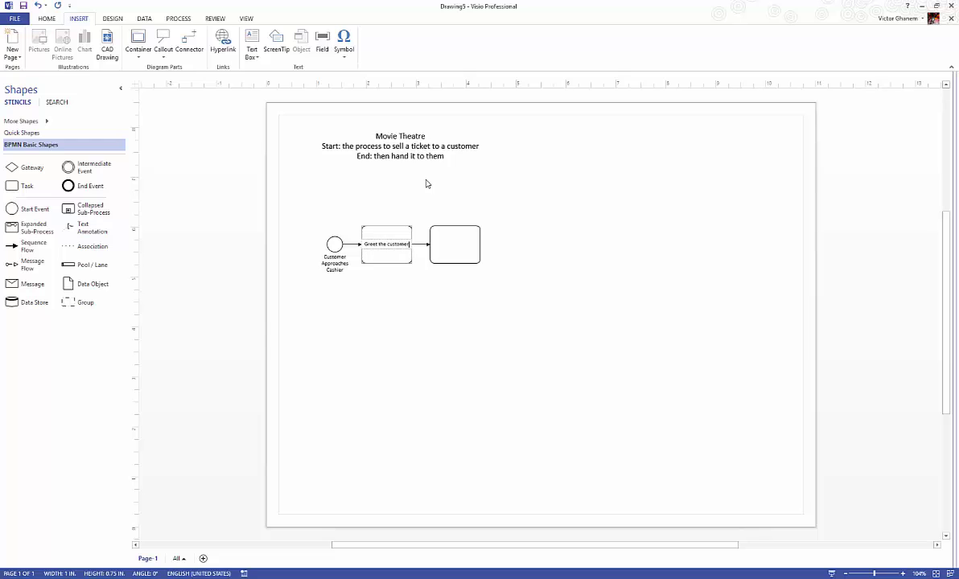
click(463, 278)
Label the second task "Ask the customer what movie they want to see".
click(454, 246)
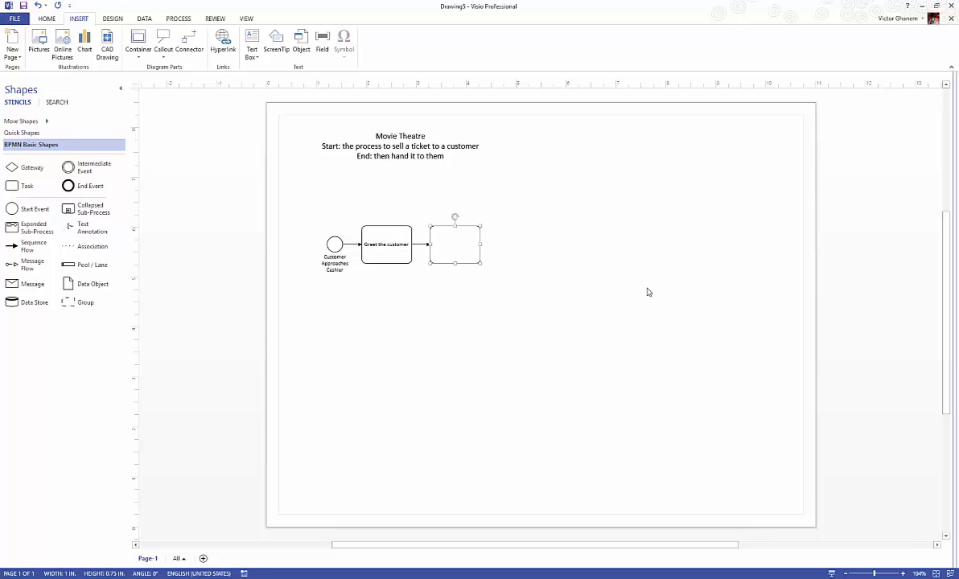
text(Ask the custo)
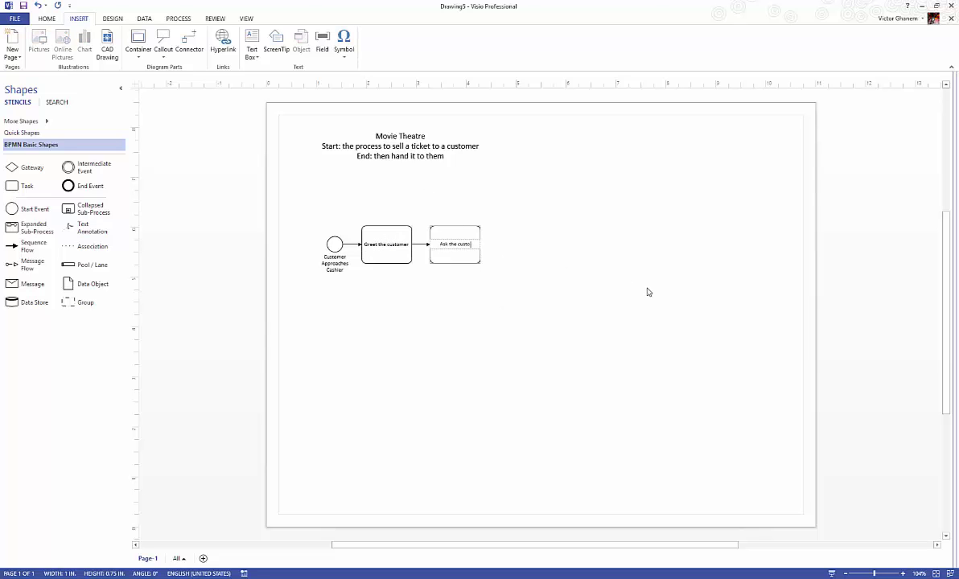
text(mer what movie they wan)
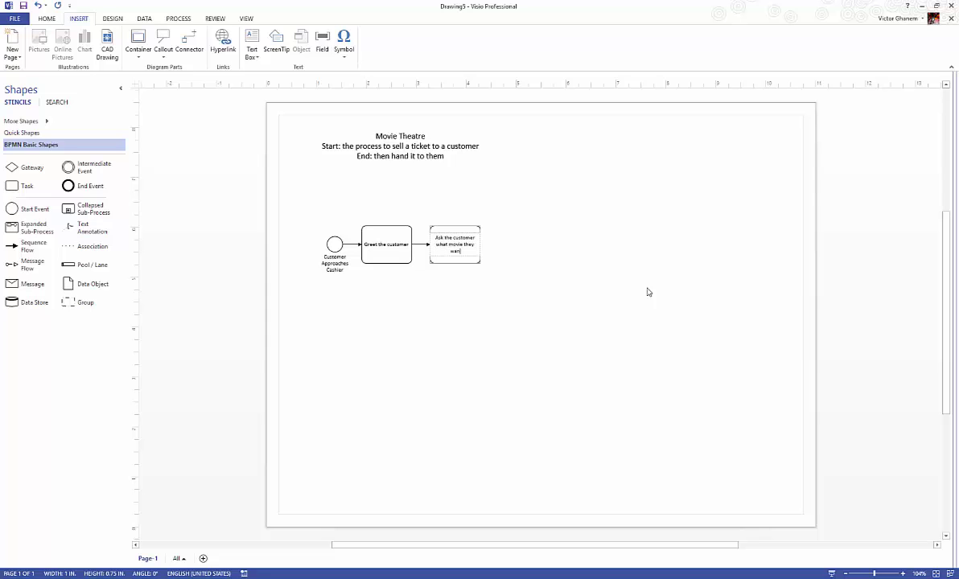
text(t to see)
click(454, 379)
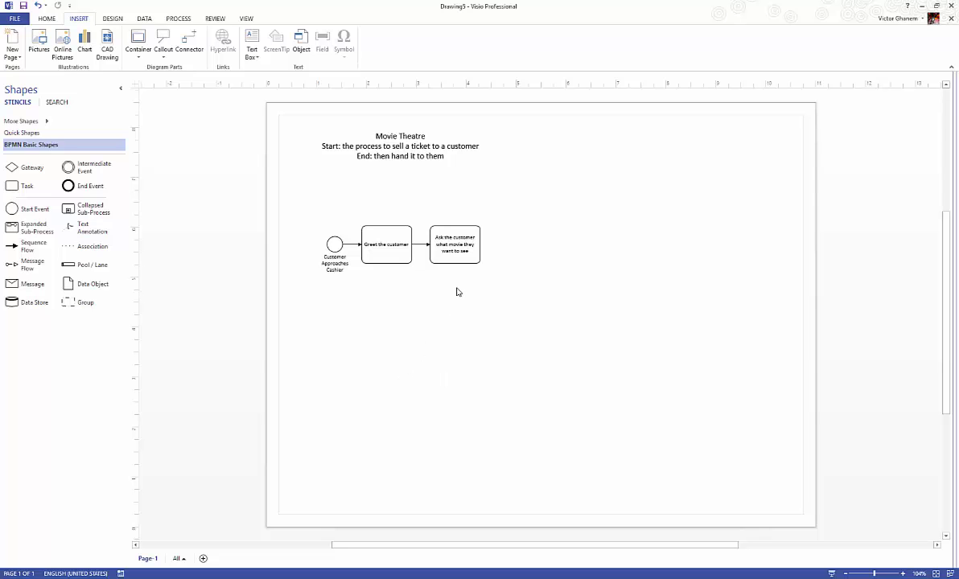
click(389, 262)
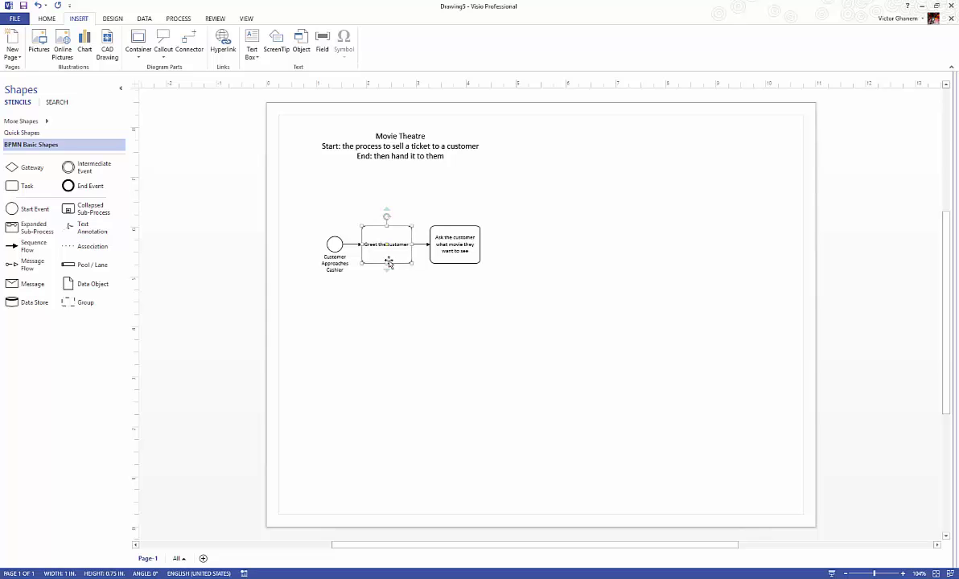
click(487, 293)
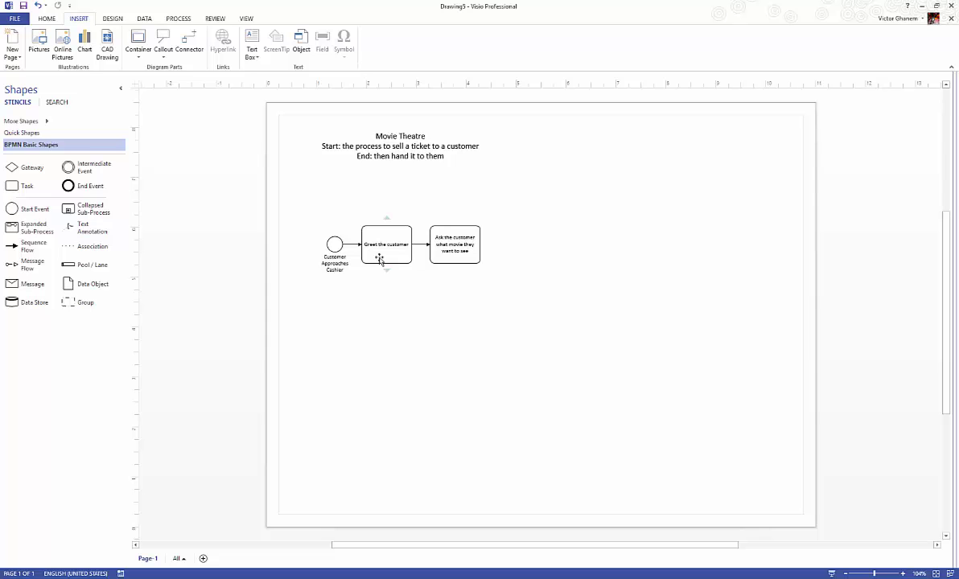
drag(417, 202, 357, 305)
drag(496, 290, 426, 198)
click(468, 344)
drag(492, 297, 419, 299)
click(469, 245)
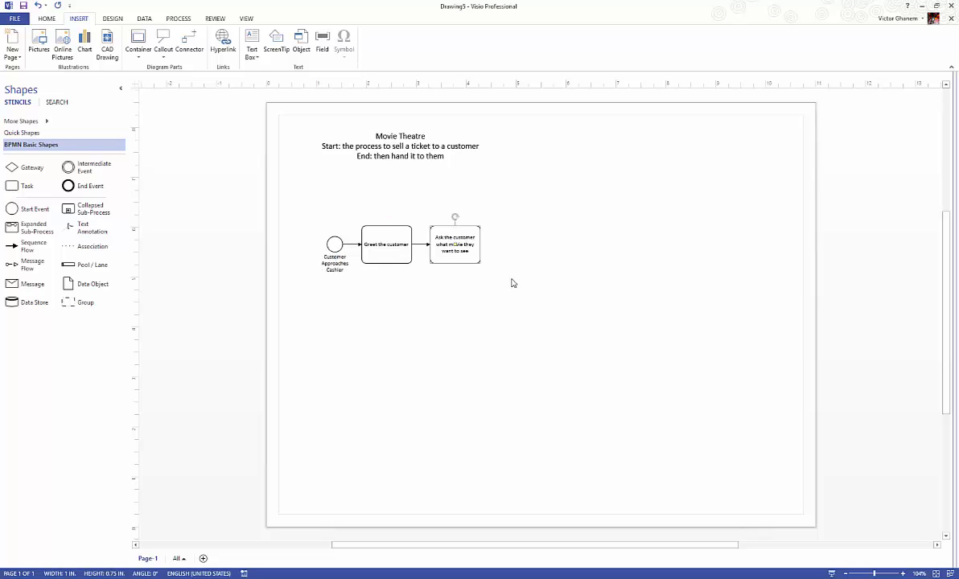
click(512, 280)
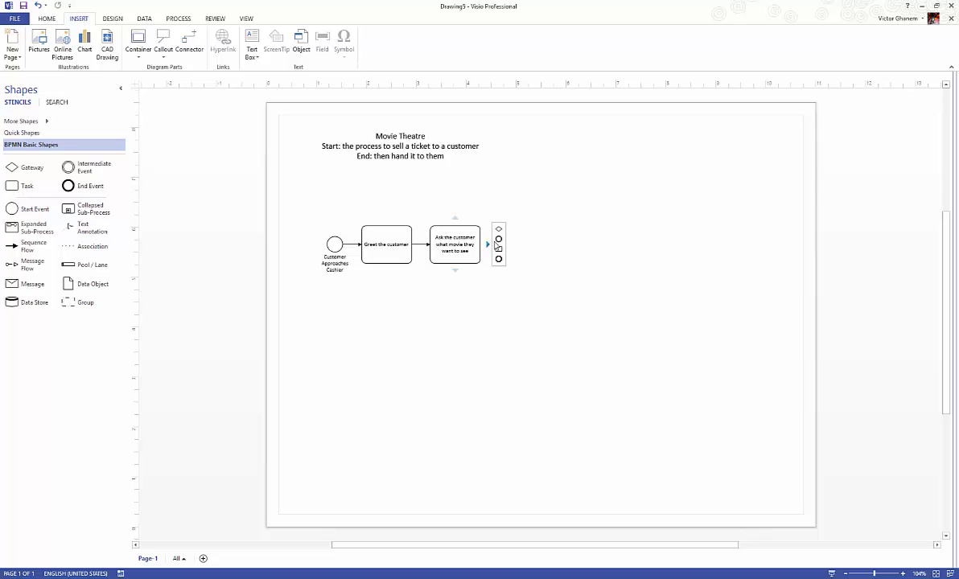
Add an automatically connected third Task right of the second one and start its label with "Print the ticket for the movie they".
click(499, 249)
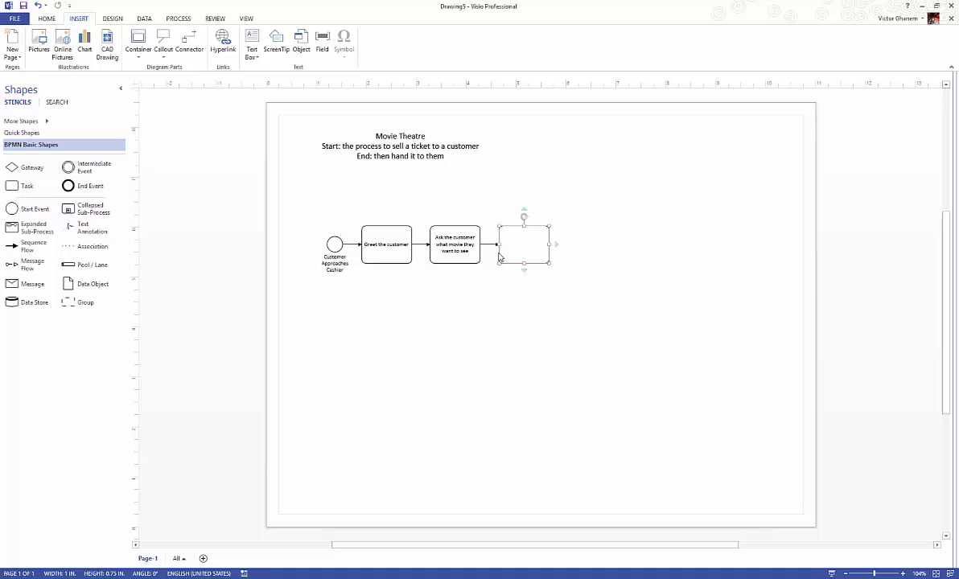
text(Pi)
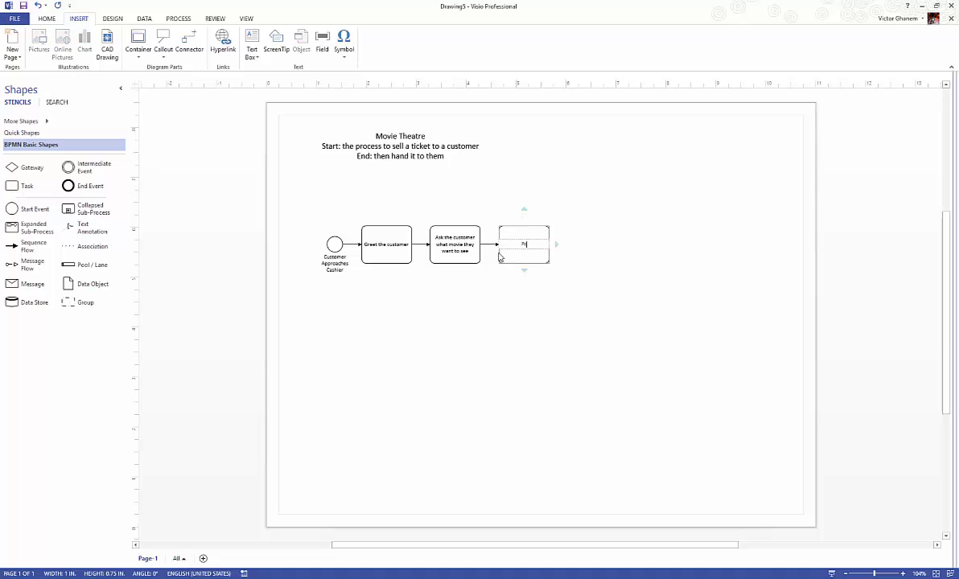
text(rint the ticket for the movie they reques)
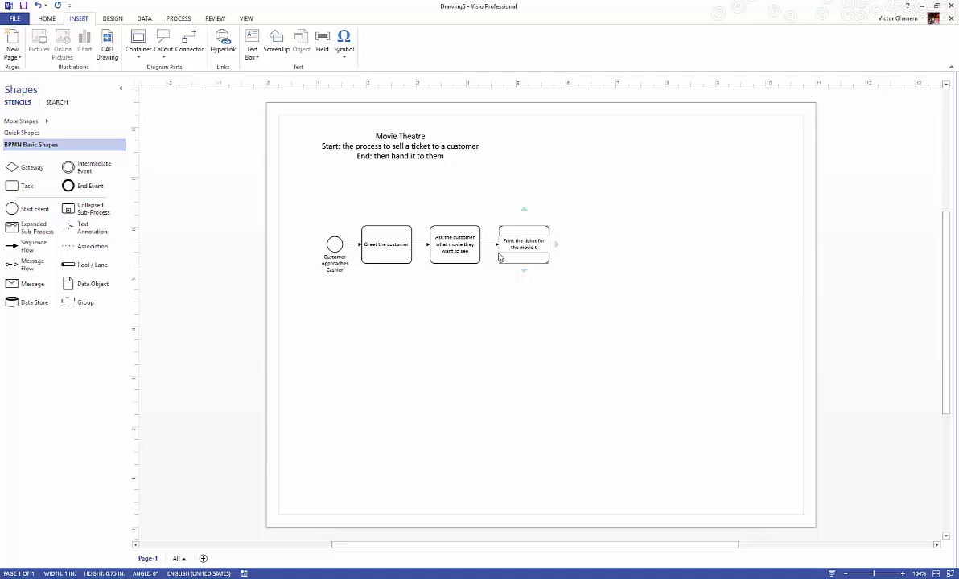